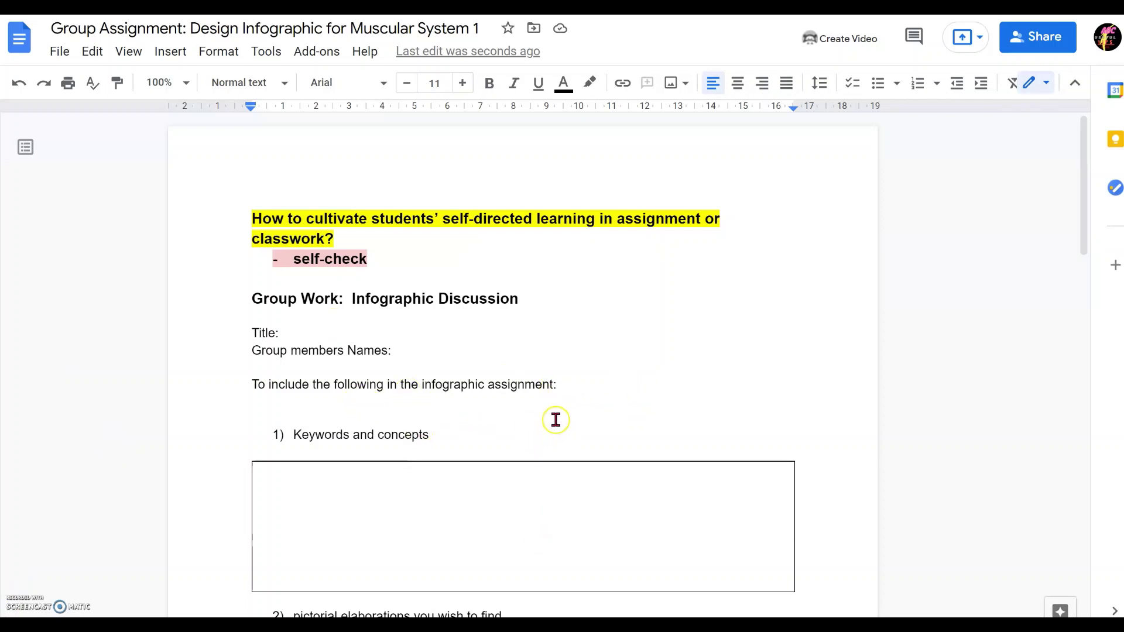
Restore the four numbered muscle learning points and convert them into a checklist with Ctrl+Shift+9.
click(44, 82)
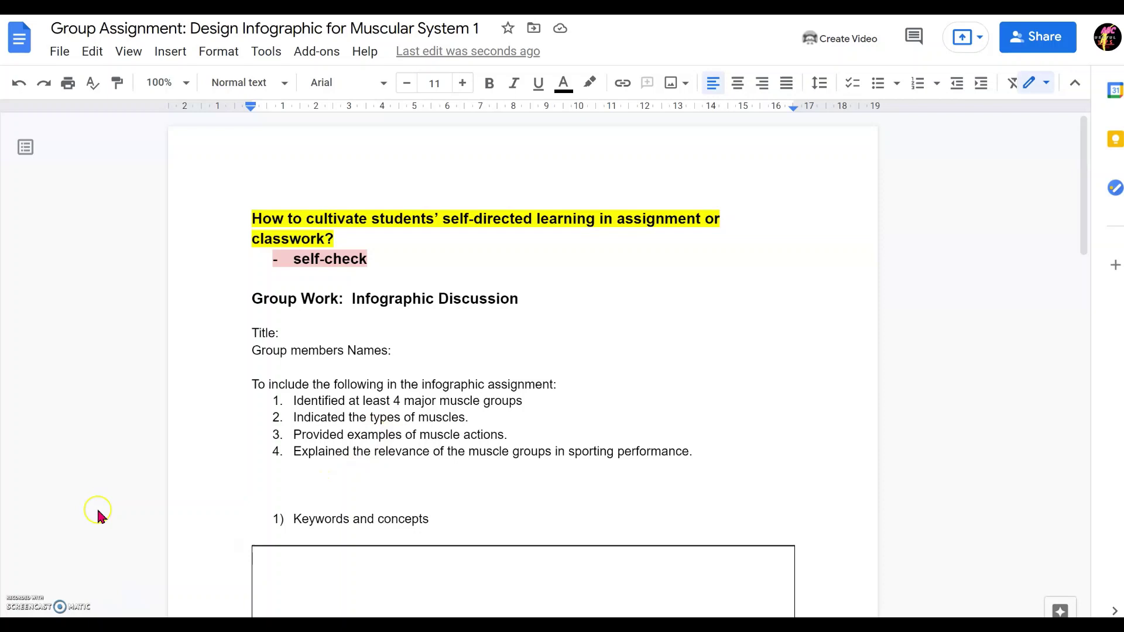
drag(294, 408, 700, 459)
key(ctrl+c)
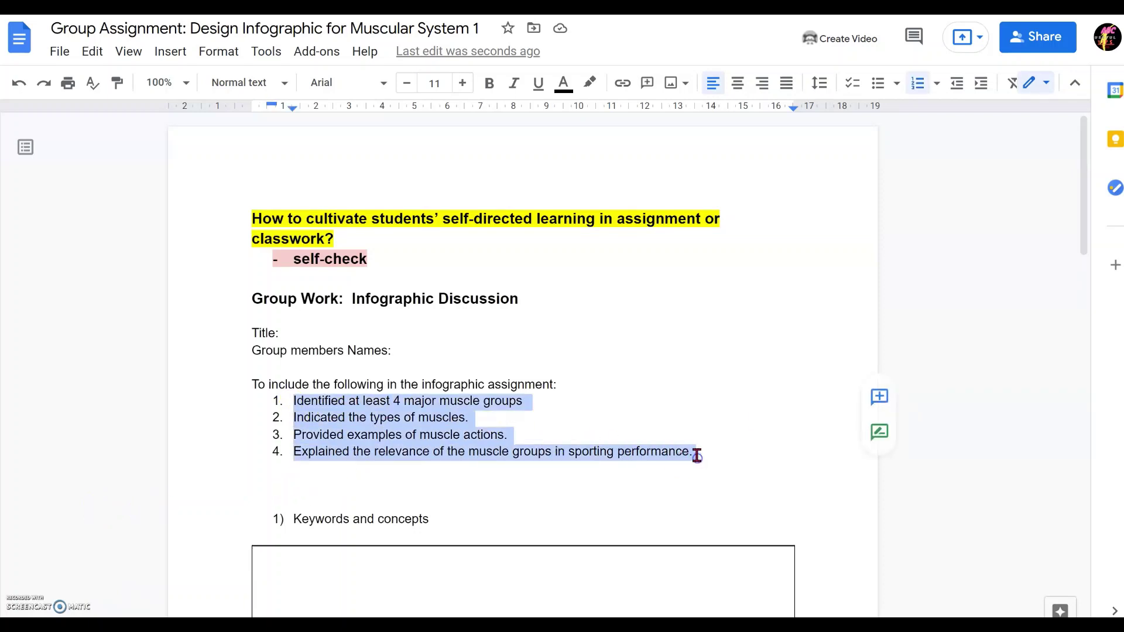
click(784, 397)
key(ctrl+shift+9)
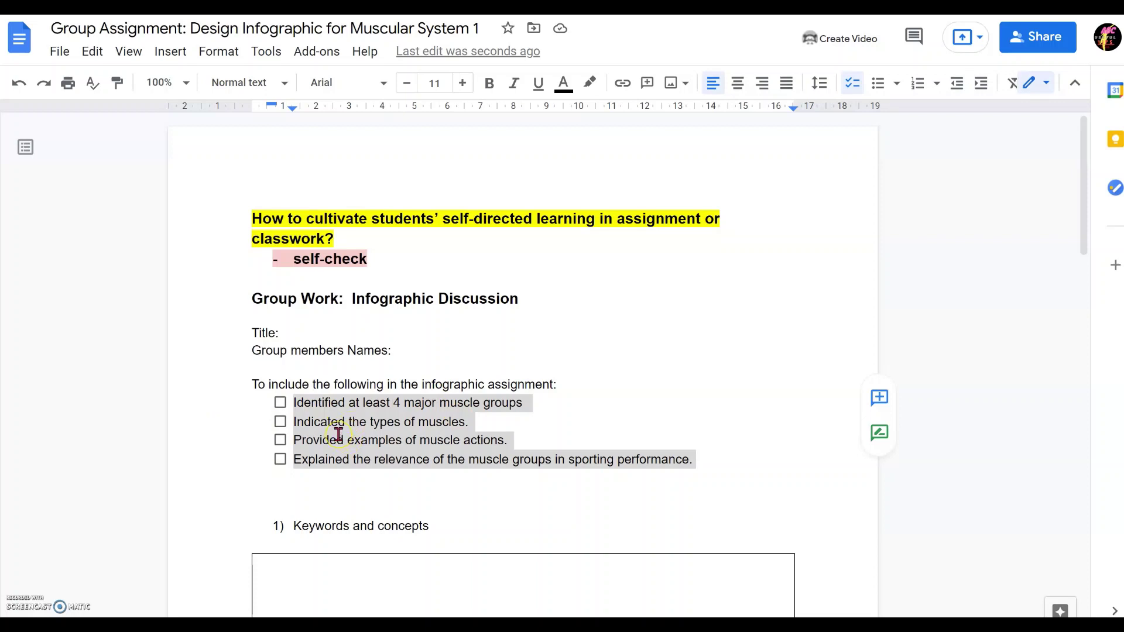
Tick all four checklist boxes so each learning point is struck through.
click(280, 402)
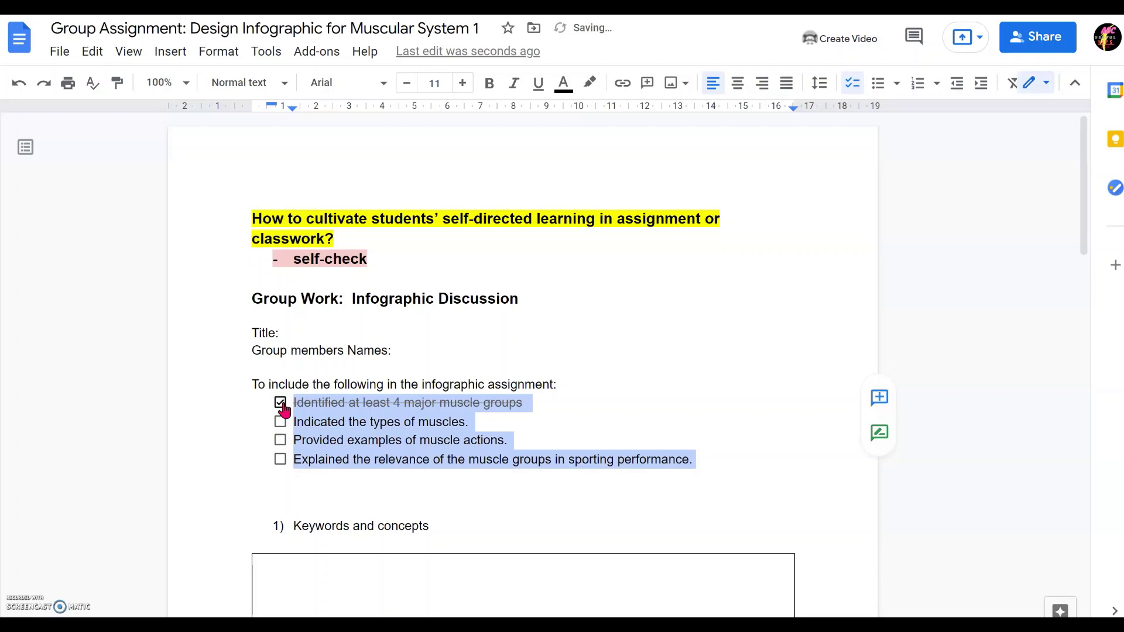
click(281, 421)
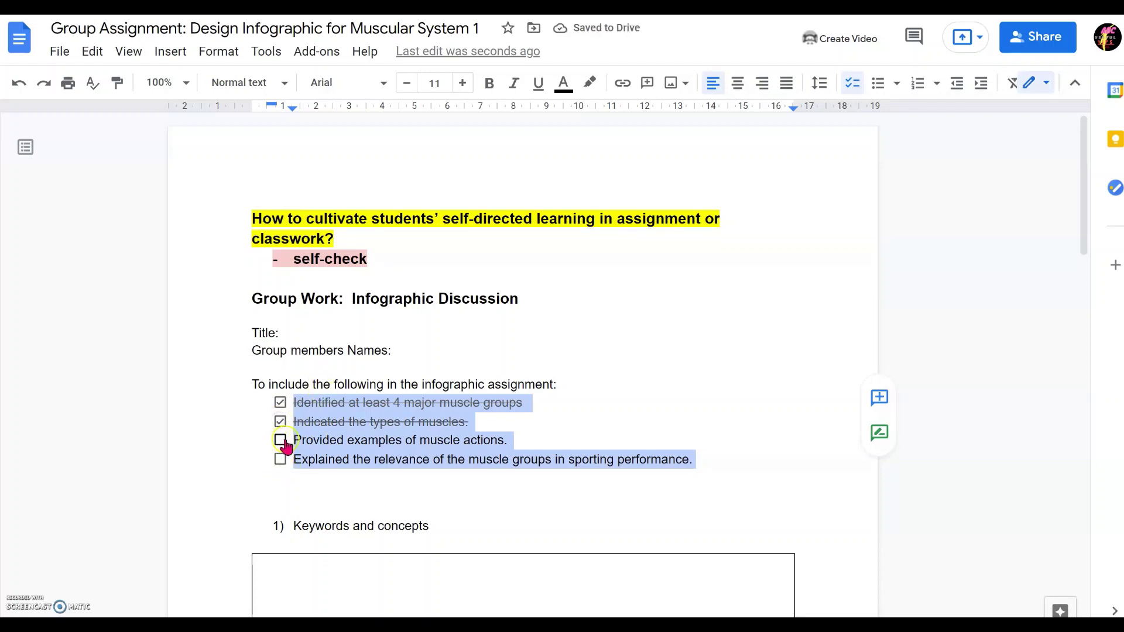
click(280, 440)
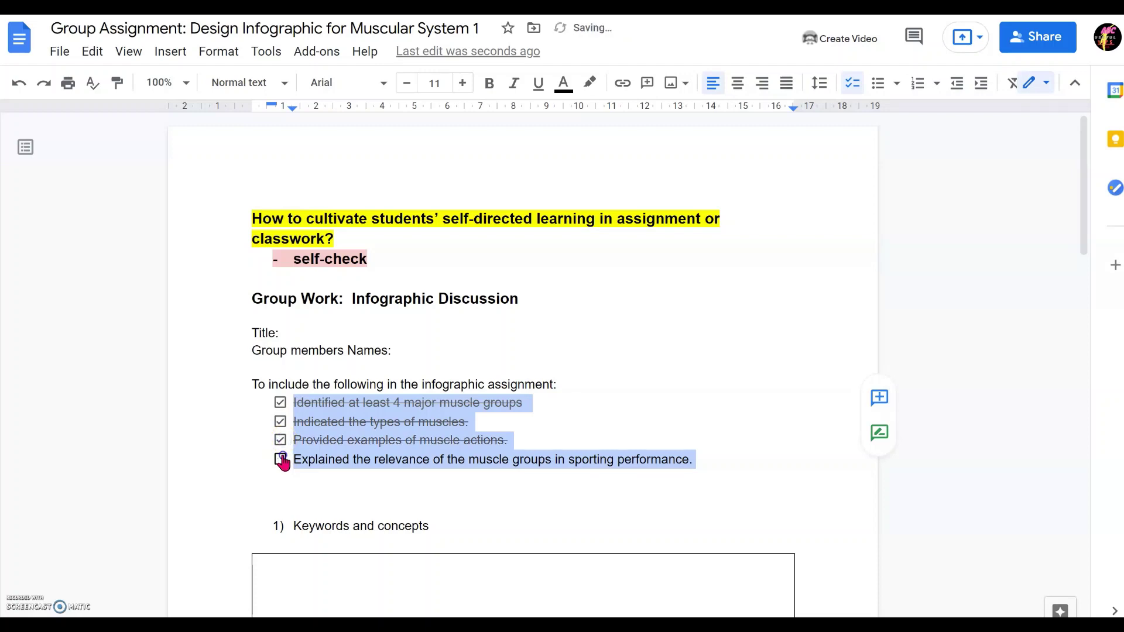
click(281, 460)
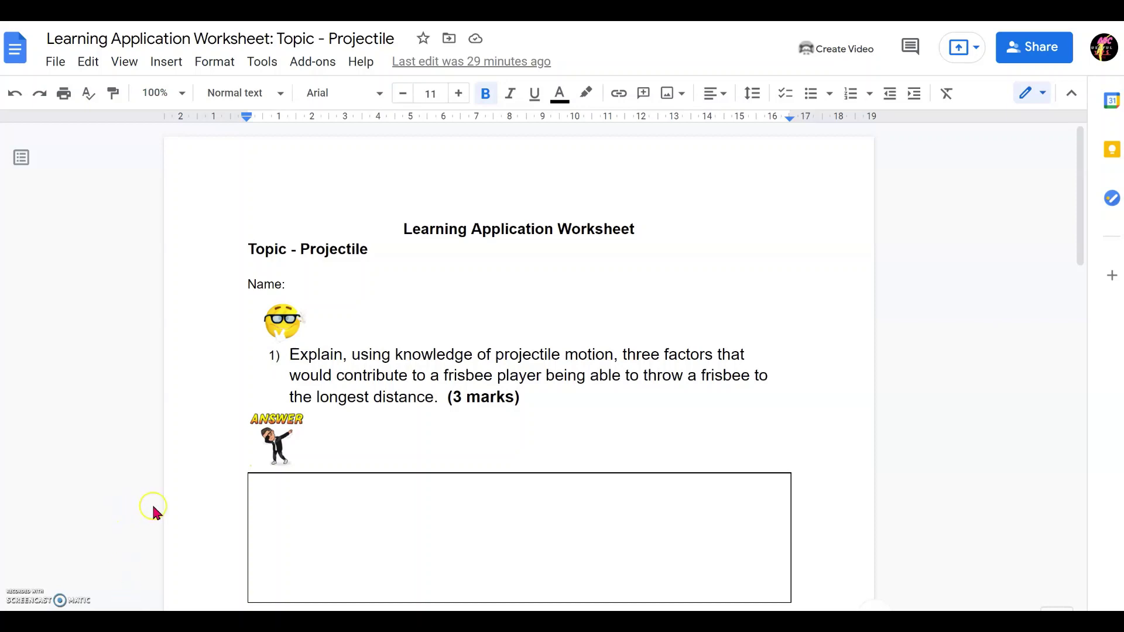
Scroll the Projectile worksheet to its Self-directed Checklist and highlight 'main points / answer keys'.
scroll(154, 509, down, 3)
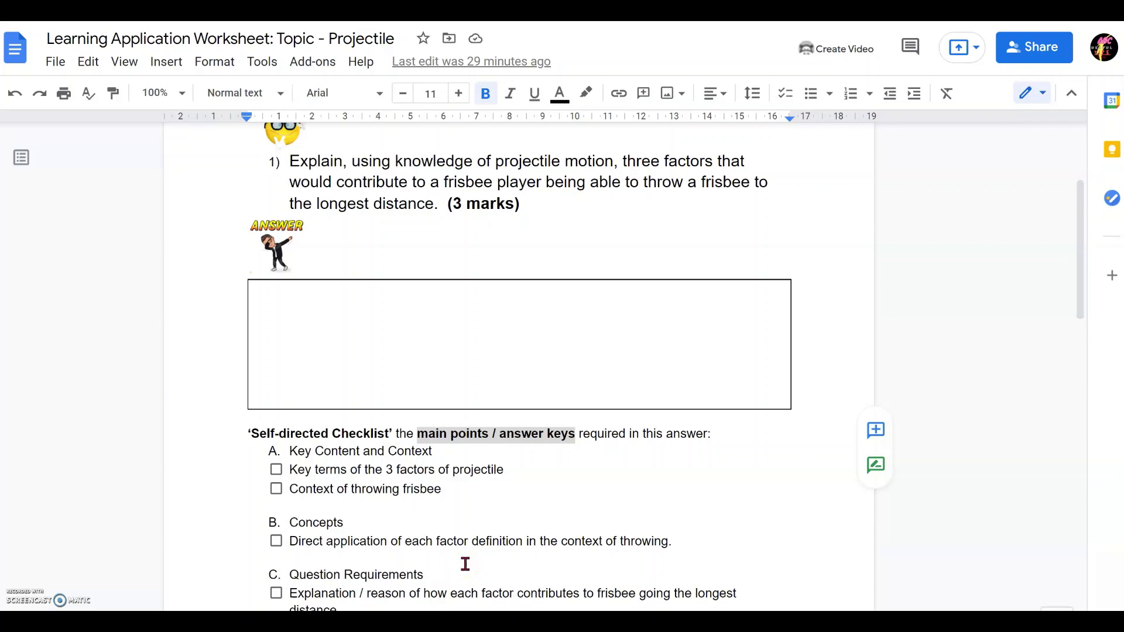
drag(416, 433, 576, 434)
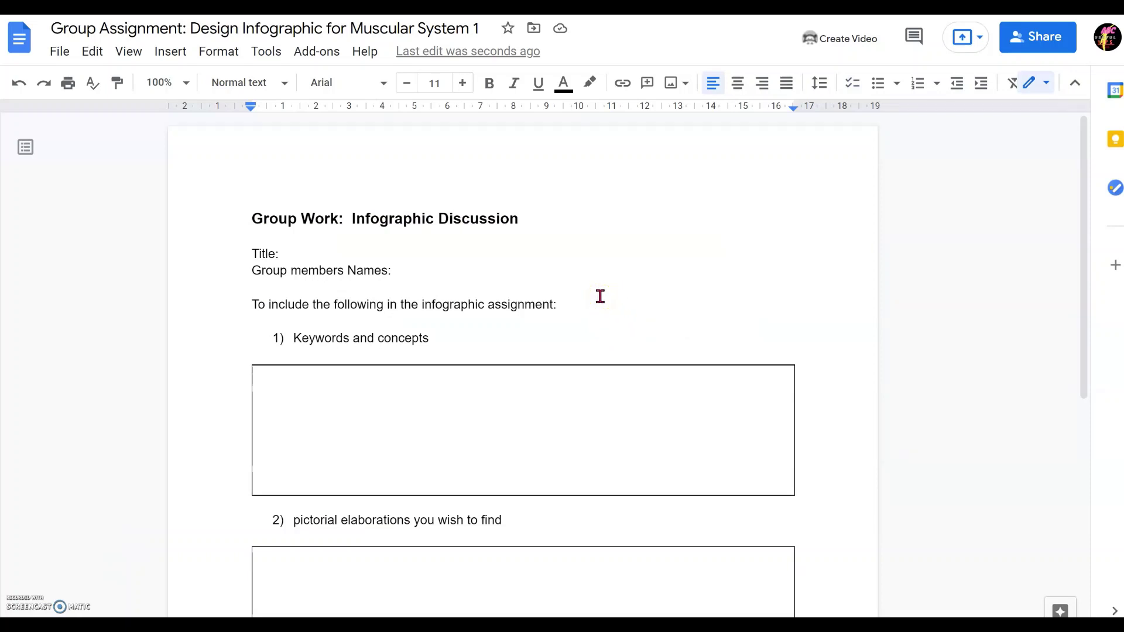
Insert bold 'learning points' into the intro line after 'assignment:'.
double_click(587, 307)
key(Return)
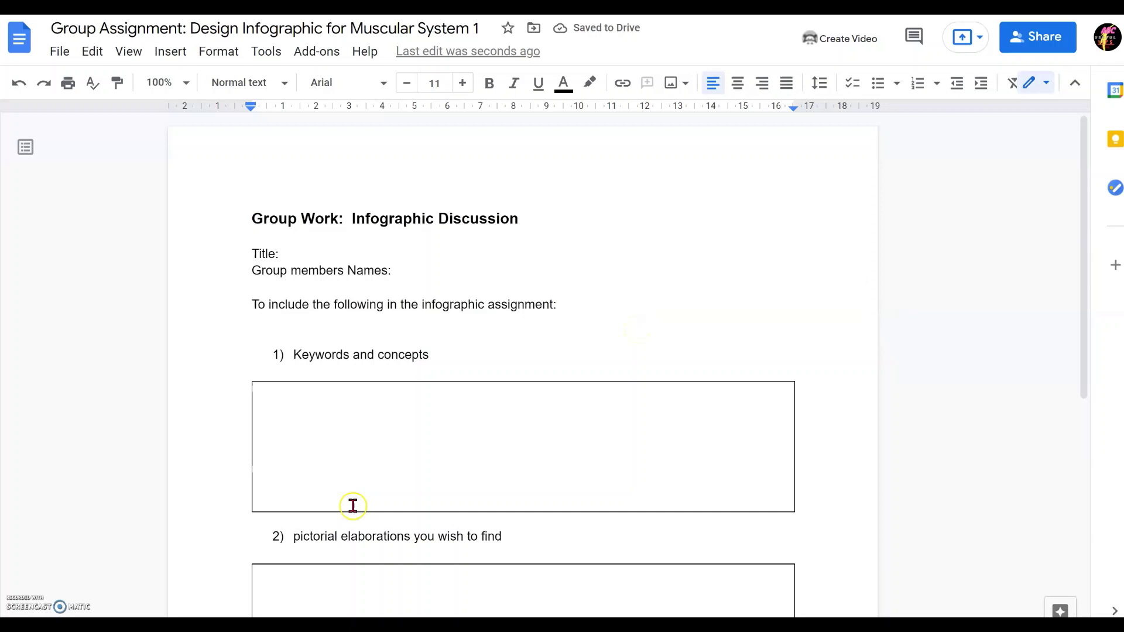
key(ctrl+z)
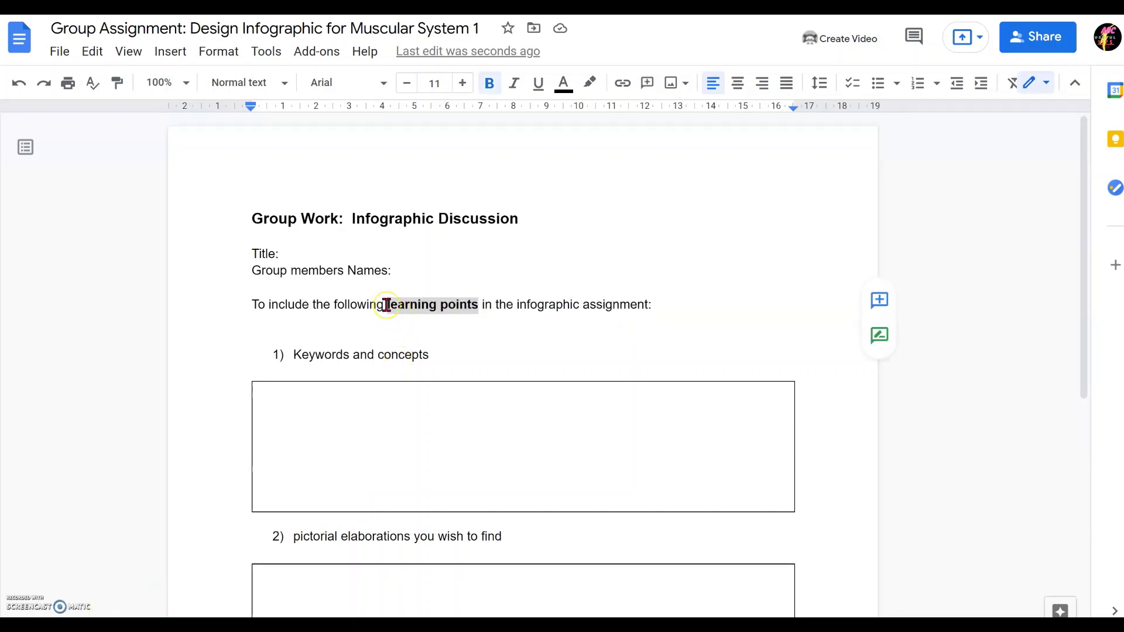
Paste the four numbered learning points below the intro sentence.
double_click(671, 306)
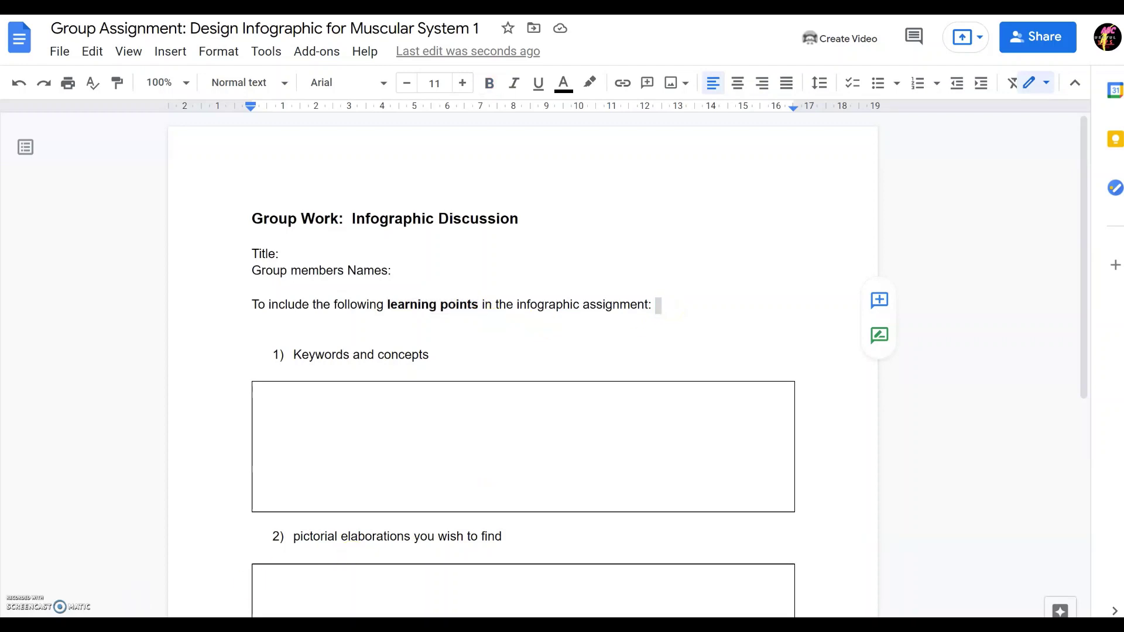
key(ctrl+v)
drag(293, 320, 701, 371)
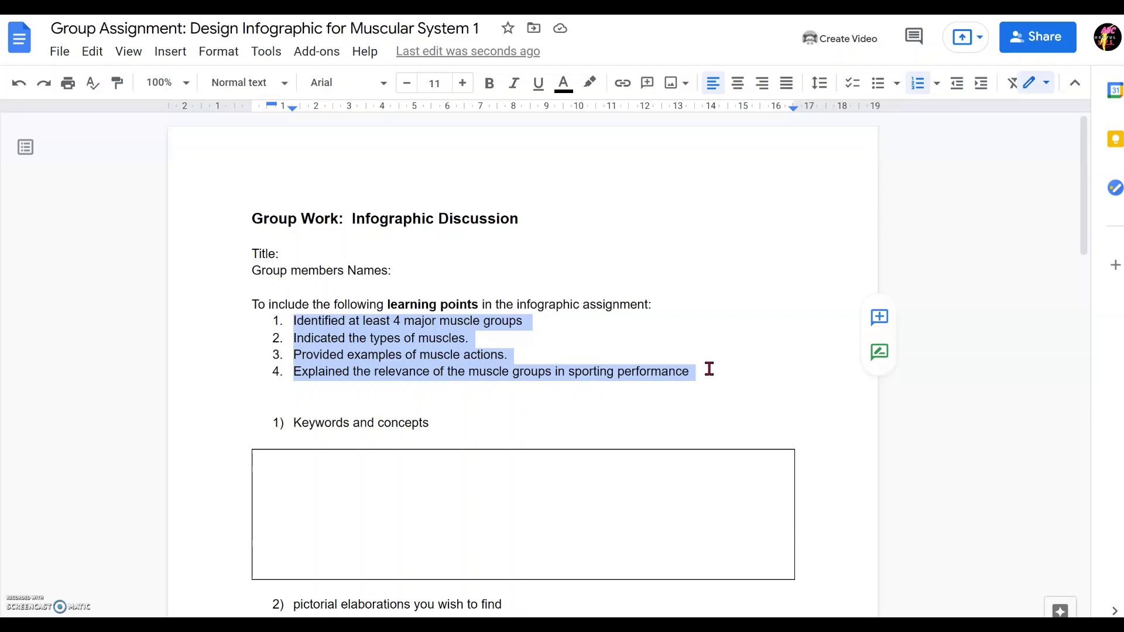
click(726, 312)
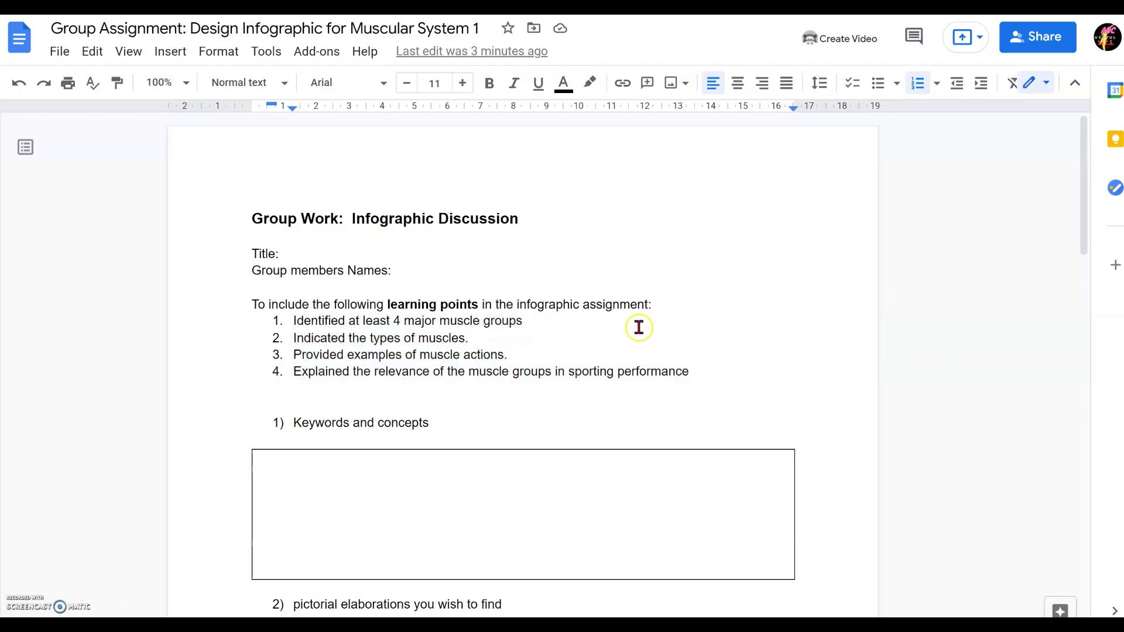
click(383, 316)
Restore the two-line 'Self-directed Checklist' intro and select the four numbered learning points.
key(ctrl+z)
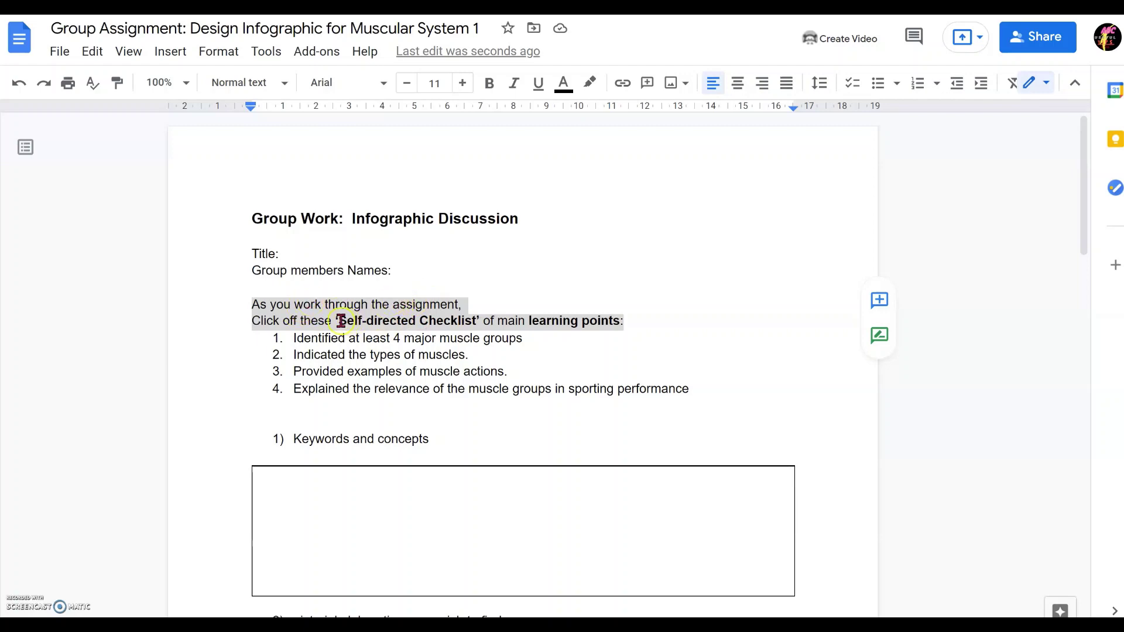
click(432, 321)
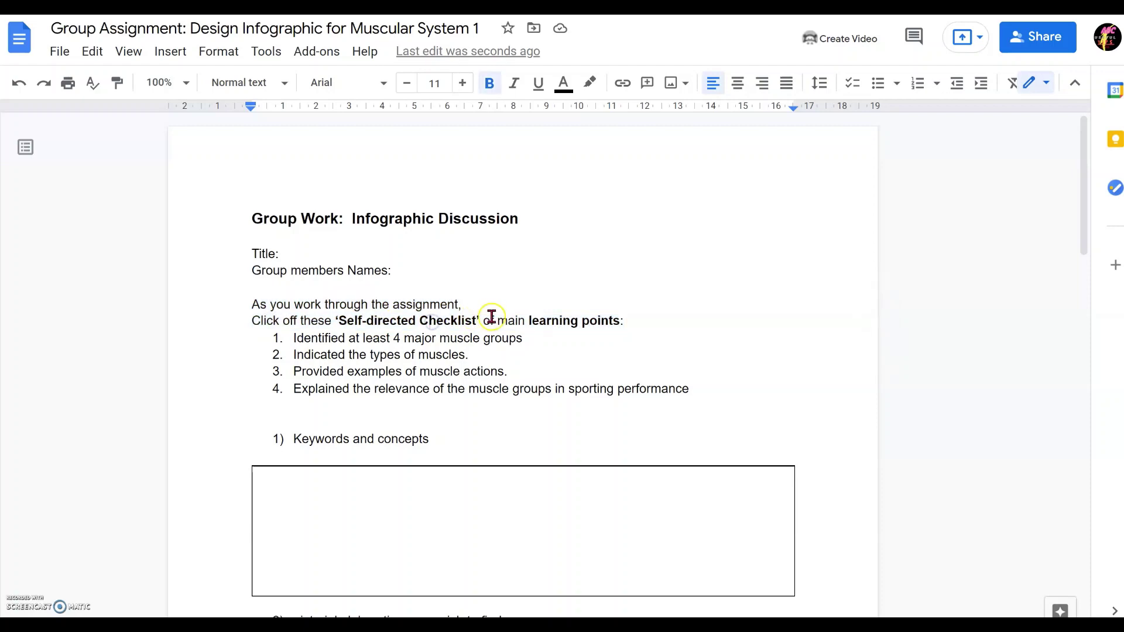
click(491, 319)
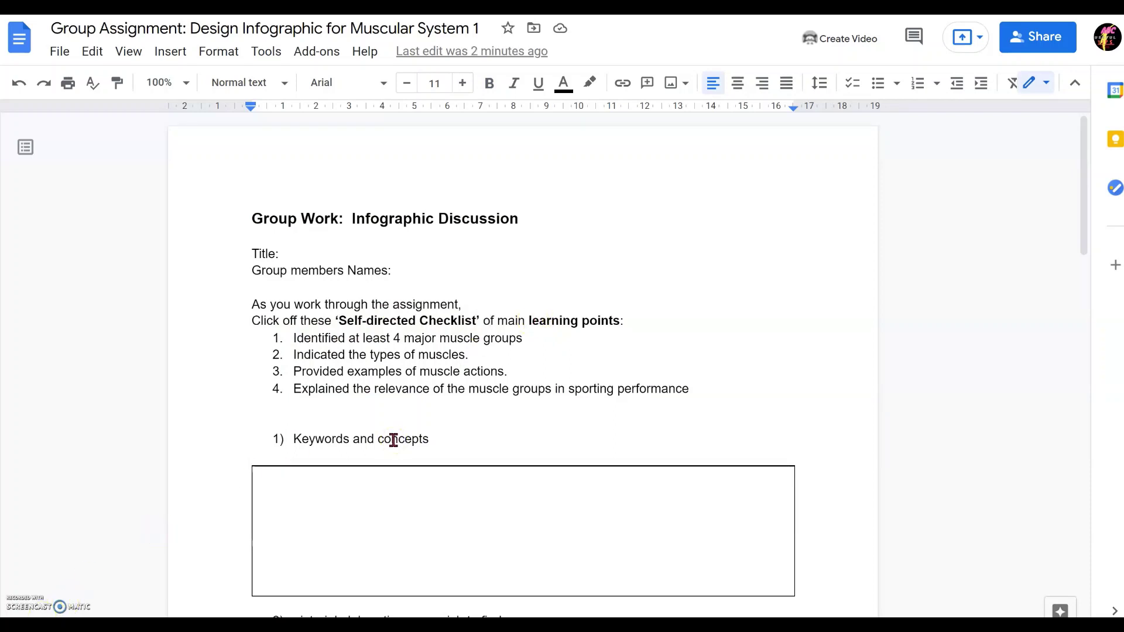
click(395, 390)
drag(295, 338, 711, 386)
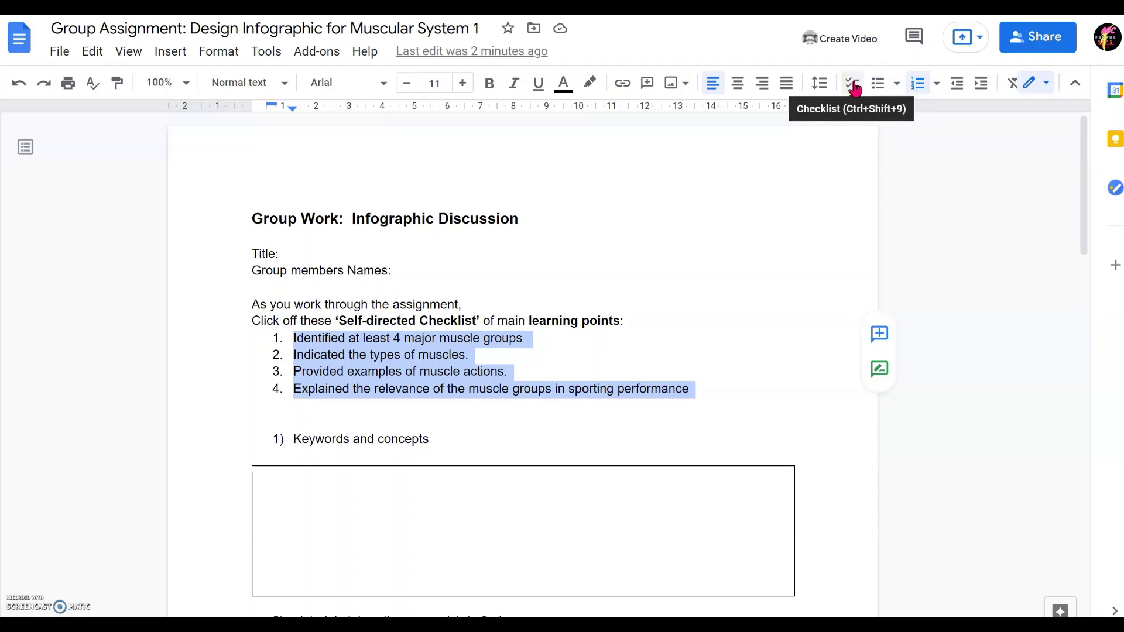
Apply the toolbar Checklist to the four muscle learning points and tick all four boxes.
click(854, 88)
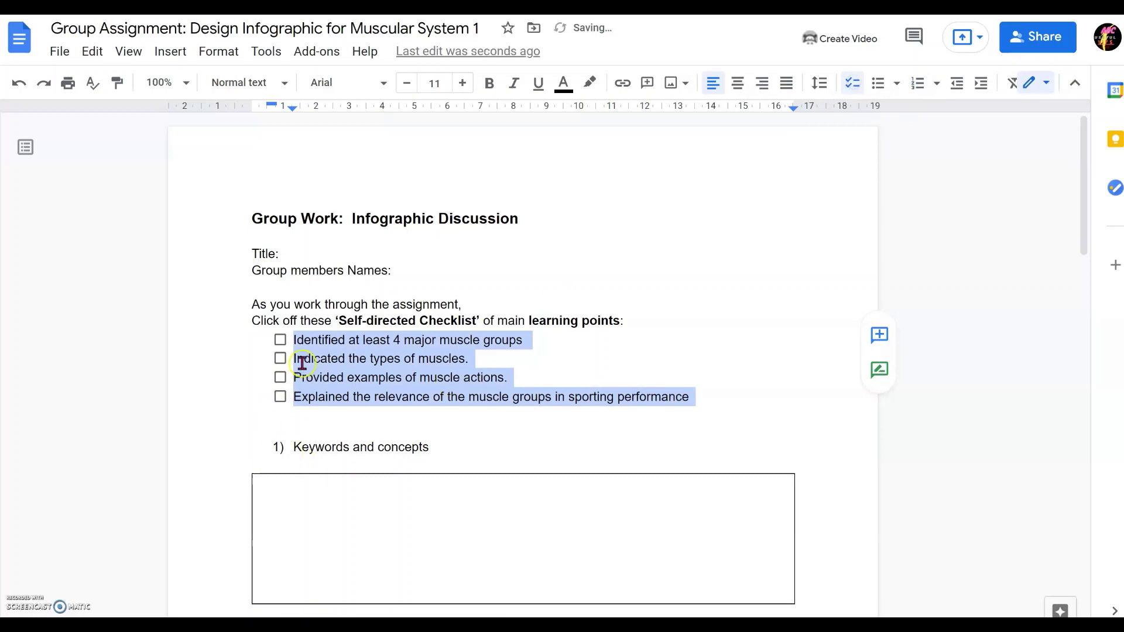
click(720, 303)
click(281, 341)
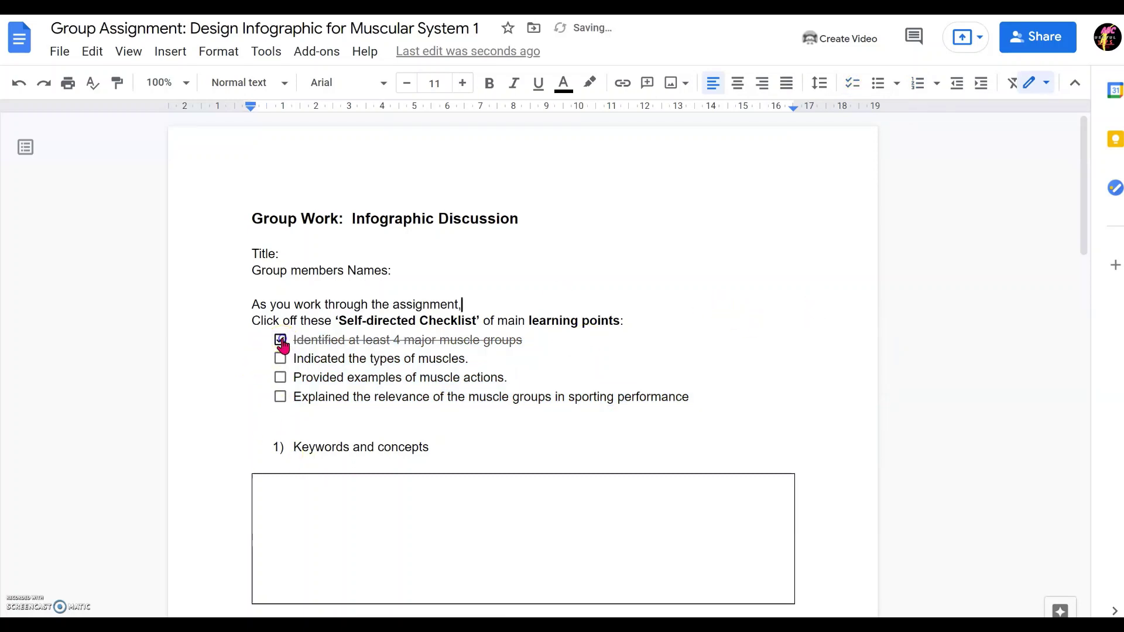
click(281, 357)
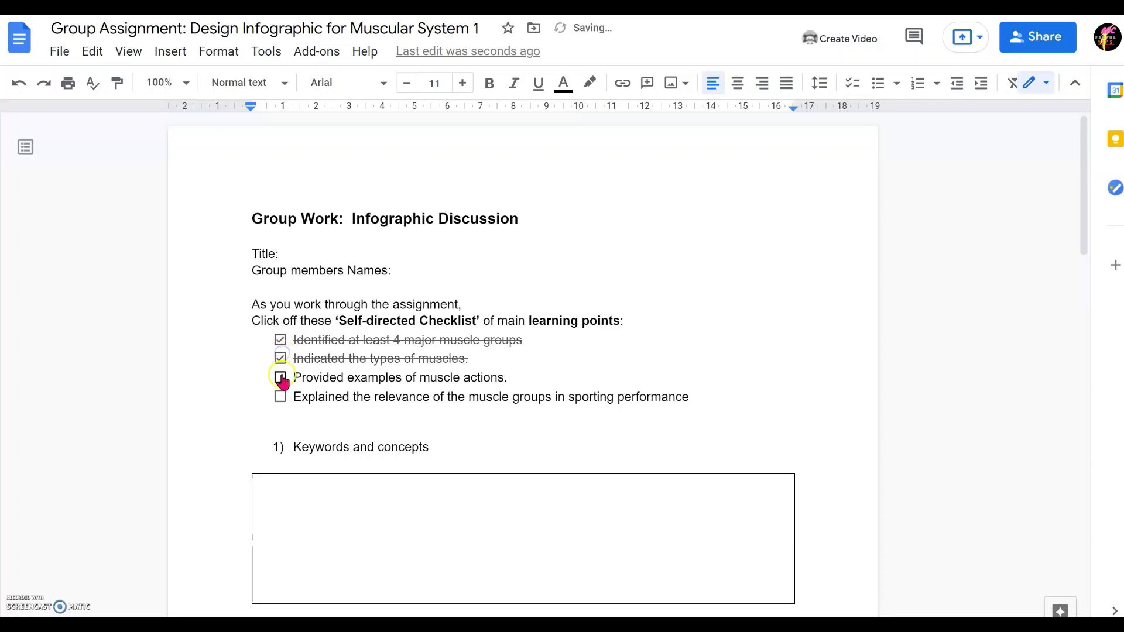
click(280, 378)
click(281, 397)
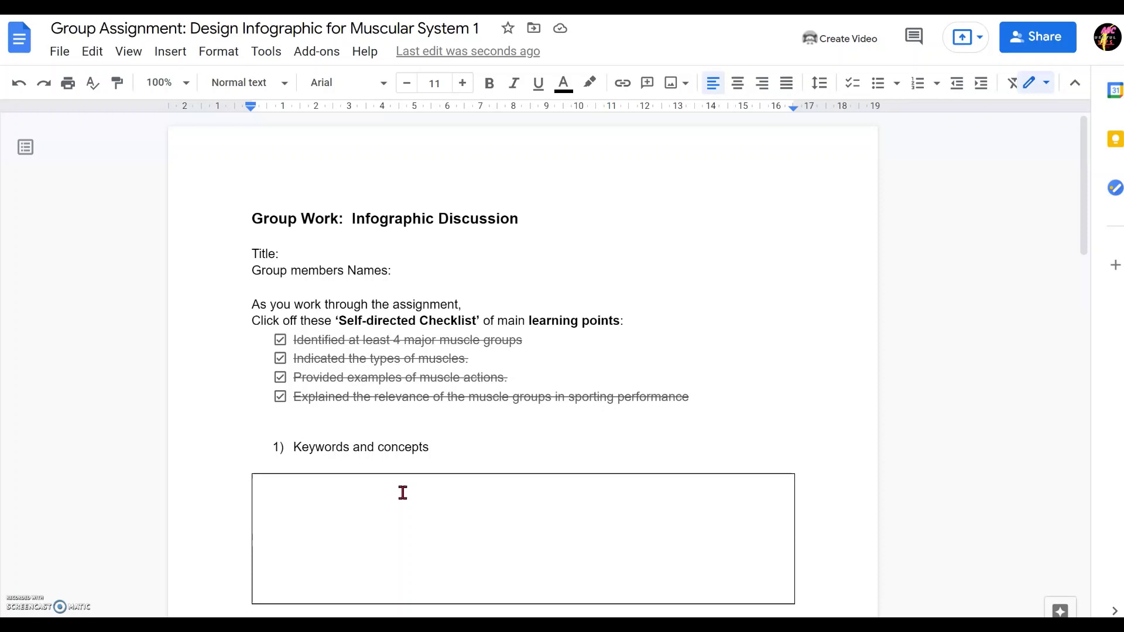
click(384, 493)
click(192, 504)
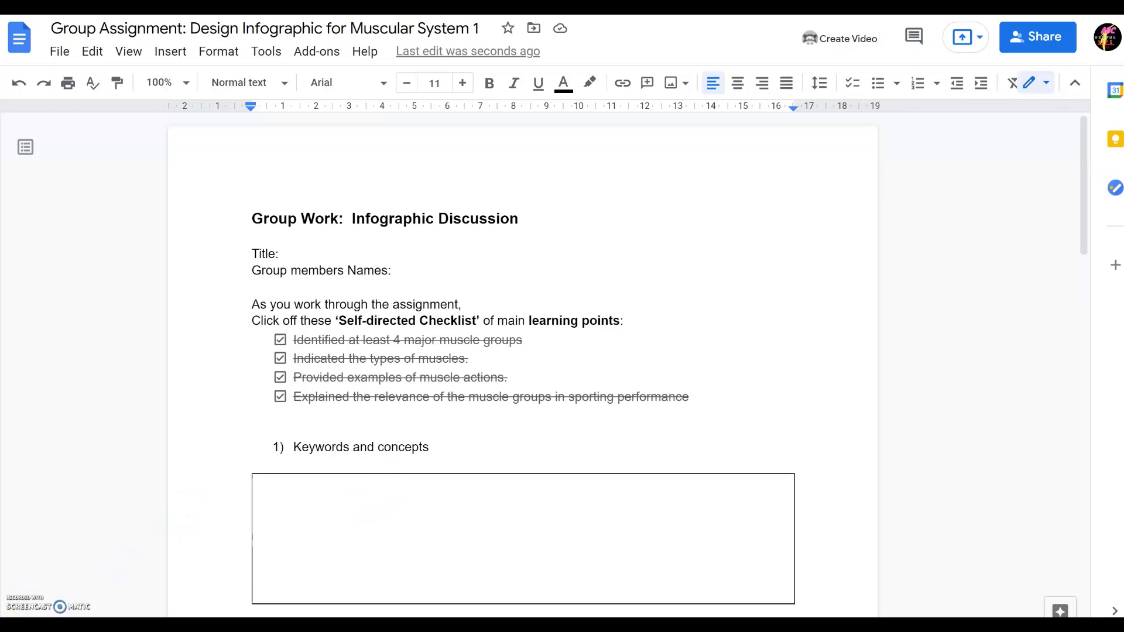